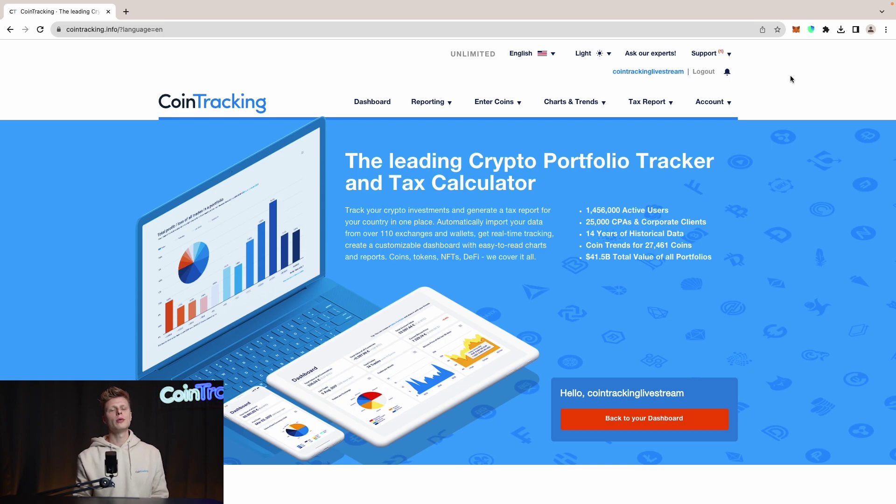
In Trust Wallet, view the ETH history and receiving address QR, then return to the $0.08 token list.
click(811, 30)
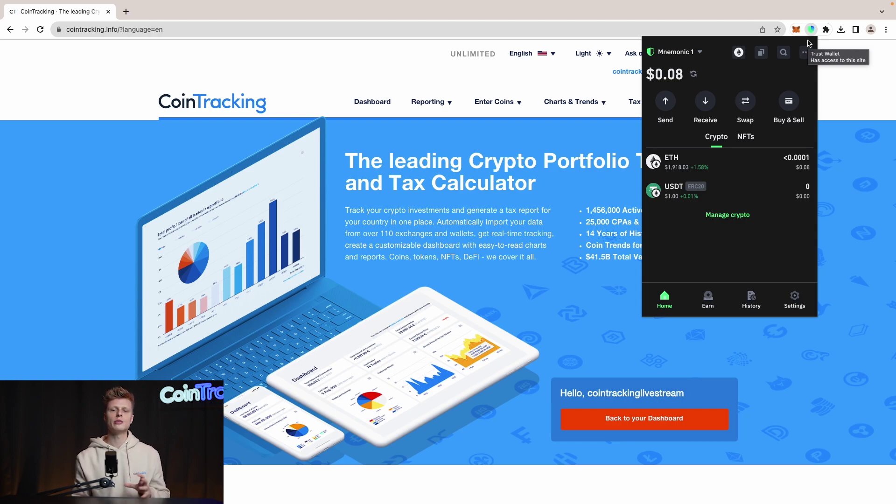
scroll(746, 112, down, 2)
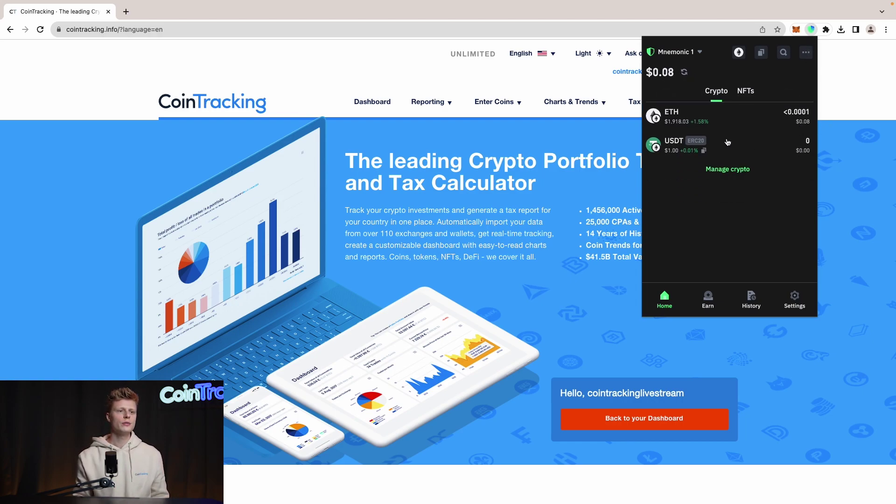
click(739, 117)
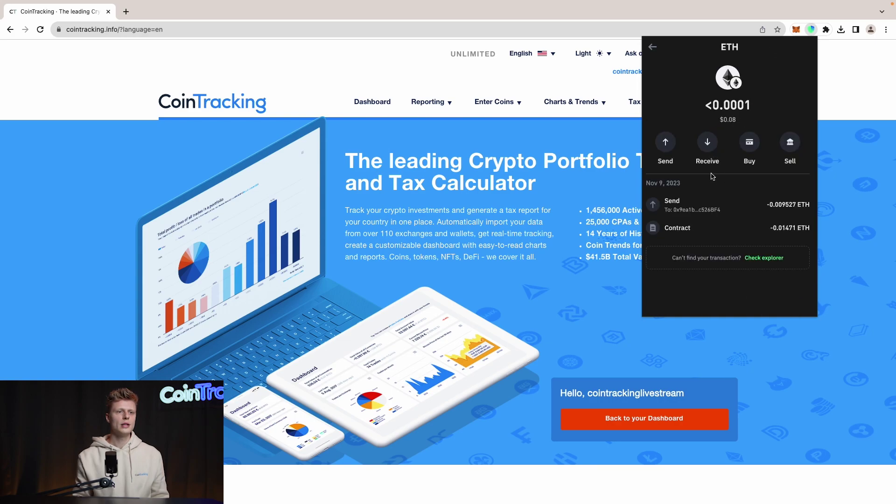
click(708, 141)
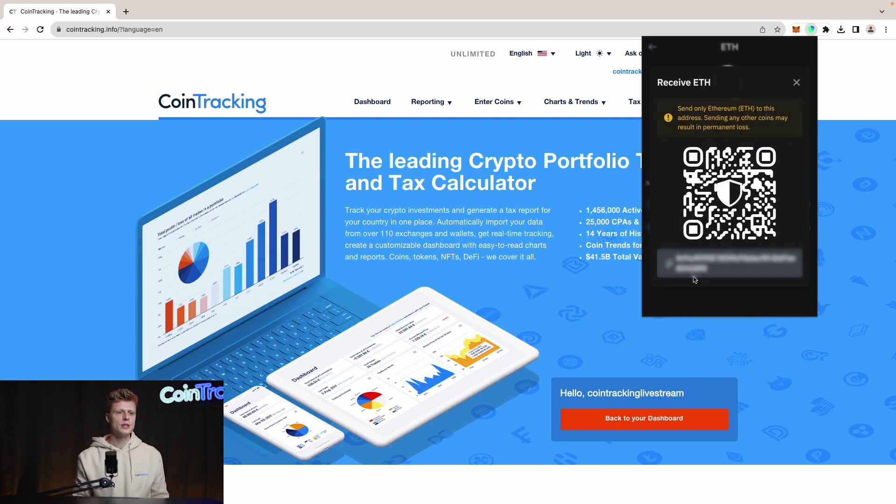
click(795, 82)
click(653, 47)
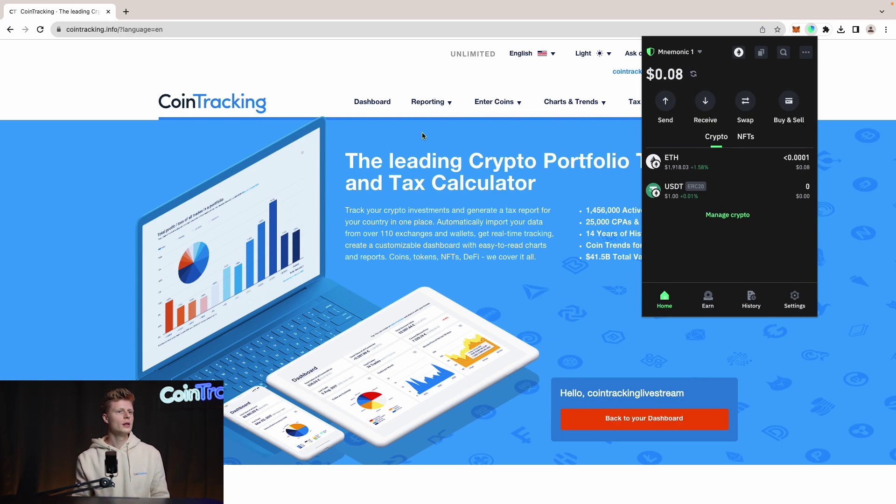
Close the wallet popup and go to Enter Coins > Blockchain Imports > Ethereum.
click(115, 77)
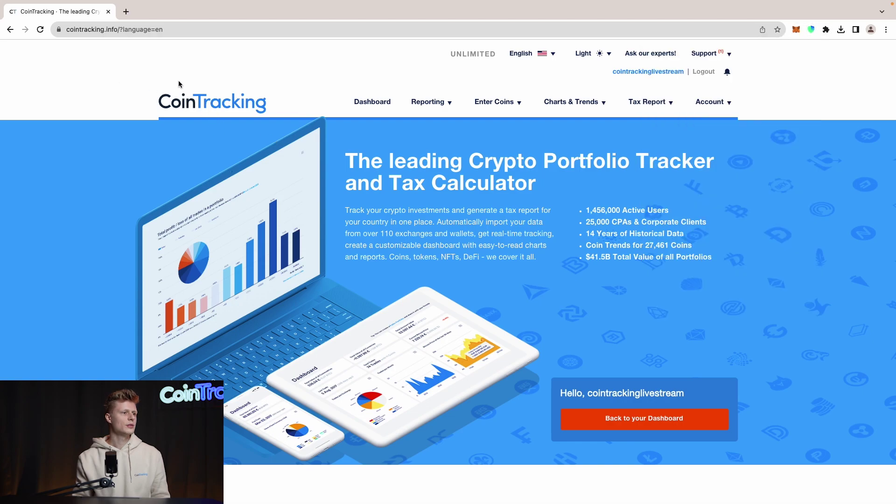
mouse_move(480, 100)
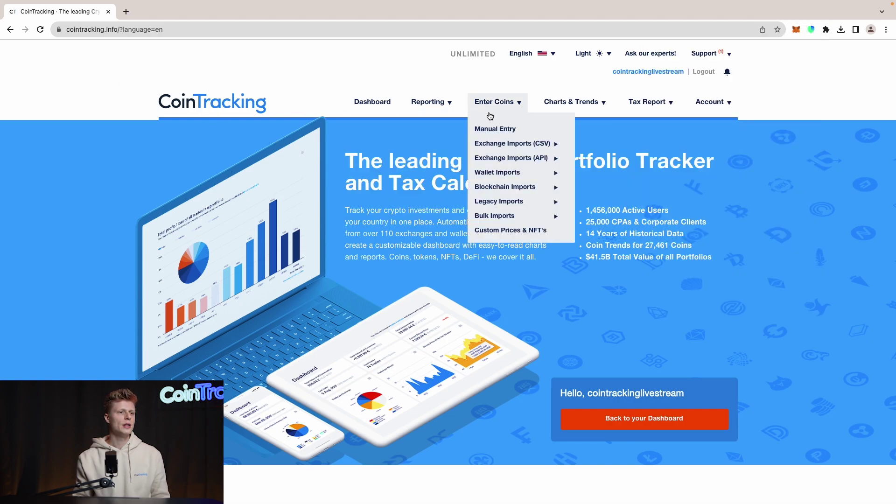
mouse_move(517, 173)
mouse_move(534, 187)
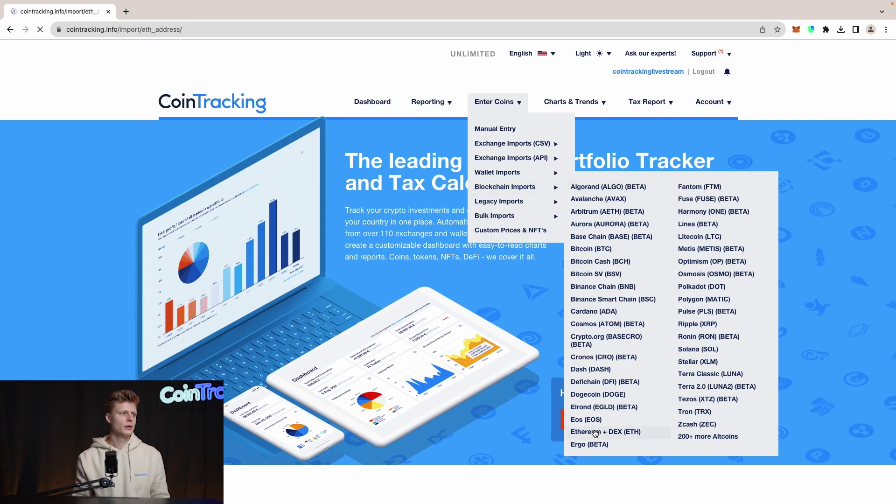
scroll(310, 347, down, 2)
scroll(310, 350, down, 5)
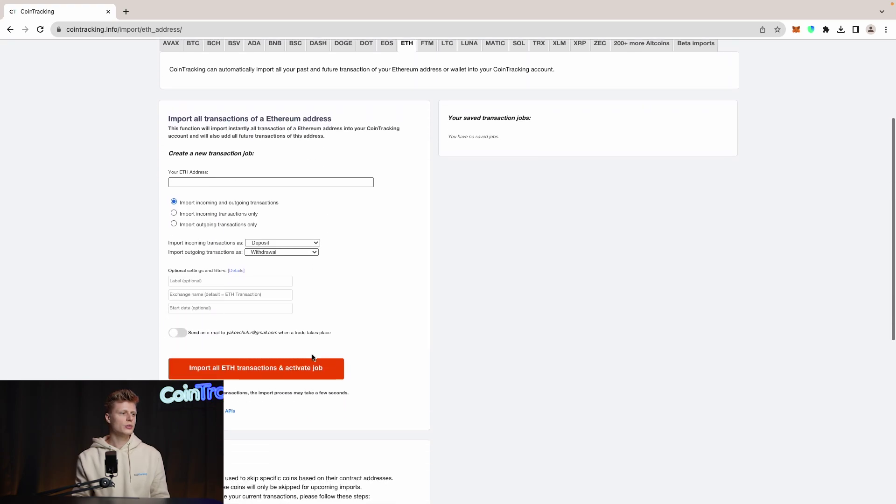
Paste the wallet's ETH address, name the exchange TrustWallet1, and activate the import job.
click(238, 106)
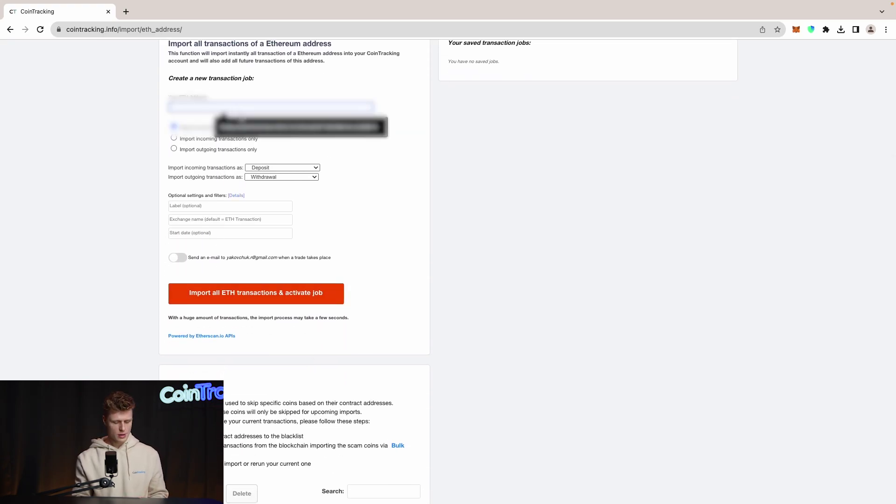
click(238, 125)
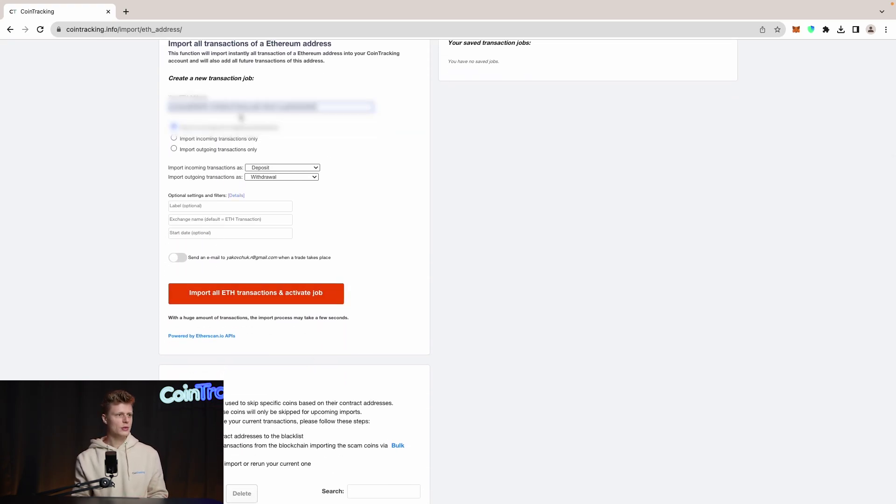
click(199, 207)
click(281, 221)
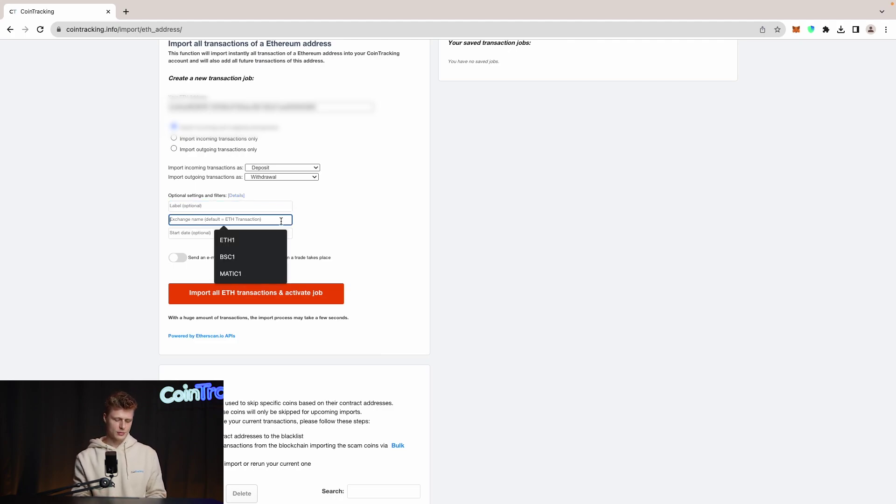
text(TrustWallet1)
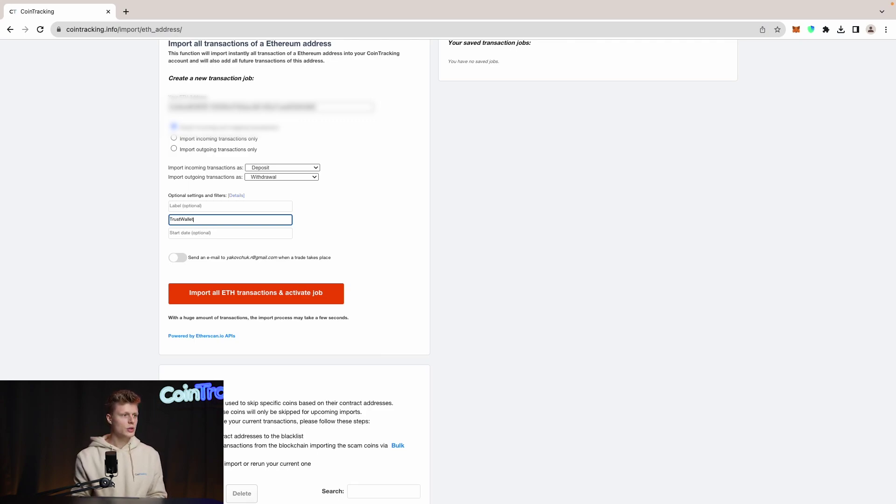
click(264, 292)
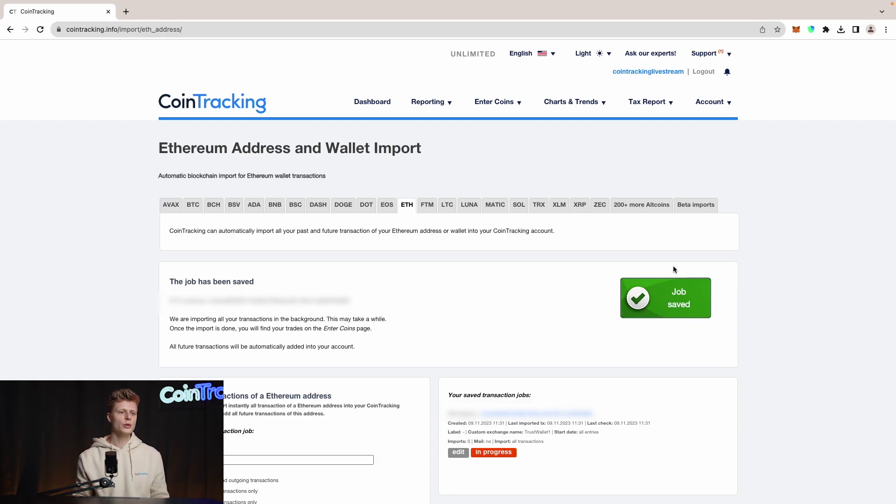
Scroll down to watch the TrustWallet1 job finish with 1 import and last check 11:32.
scroll(498, 325, down, 3)
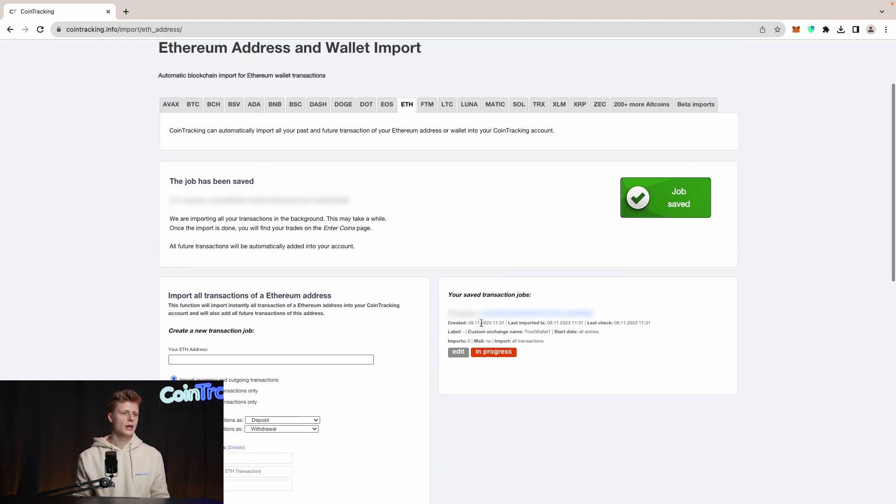
scroll(527, 341, down, 2)
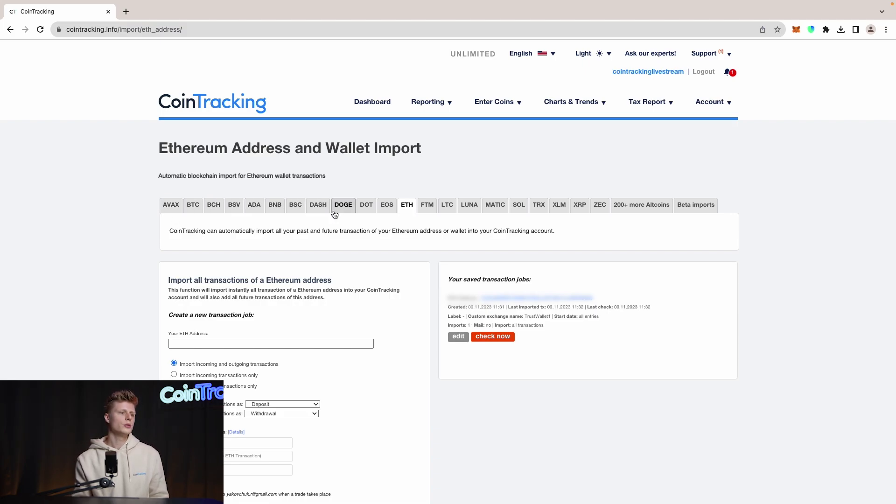
click(294, 207)
scroll(317, 301, down, 1)
scroll(307, 297, down, 1)
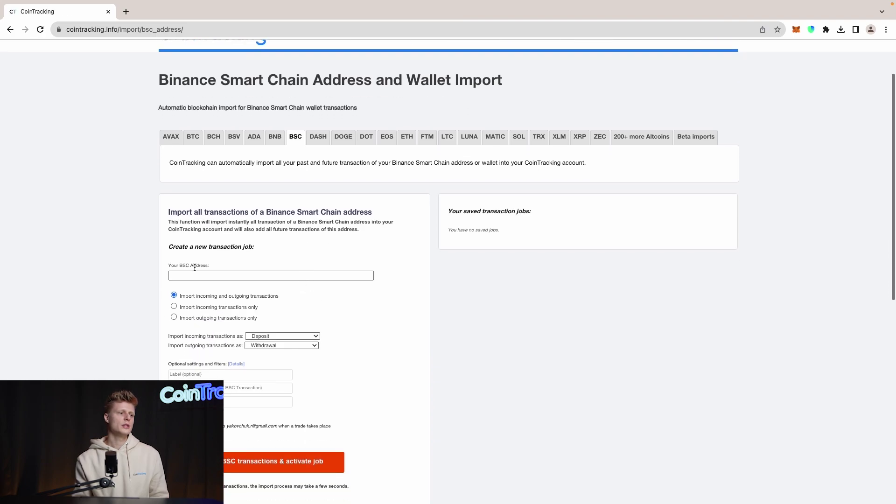
scroll(222, 271, down, 2)
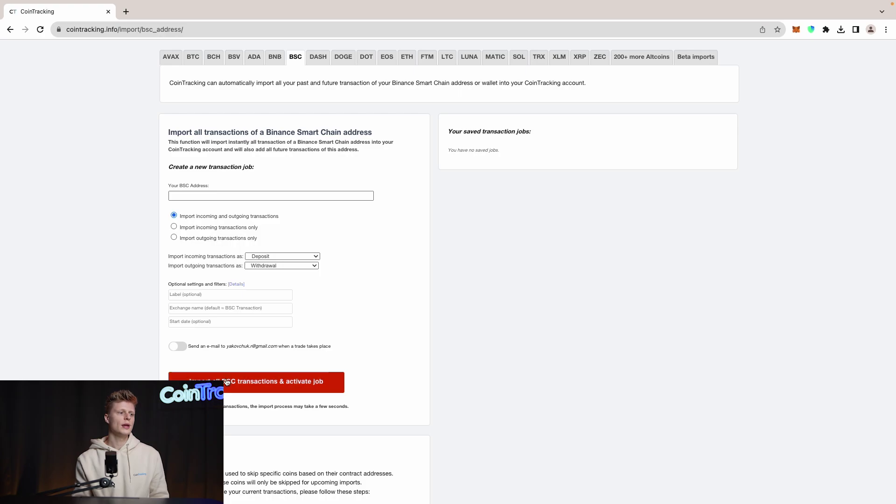
scroll(503, 160, up, 1)
scroll(503, 160, up, 1)
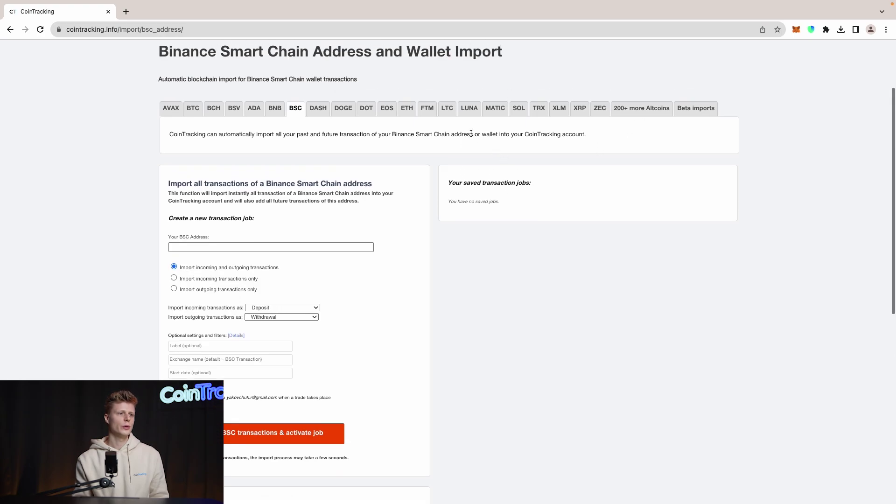
click(406, 107)
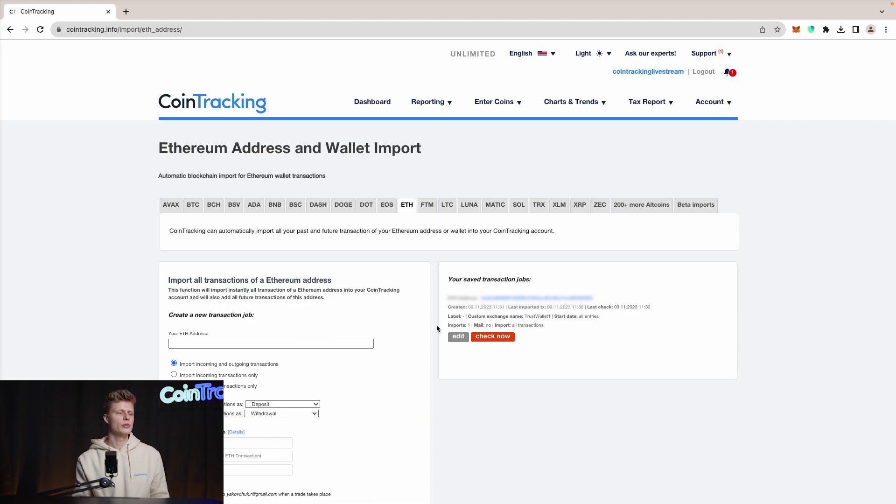
Replace the old trades search term with 'trust' to list only TrustWallet1 transactions.
click(499, 107)
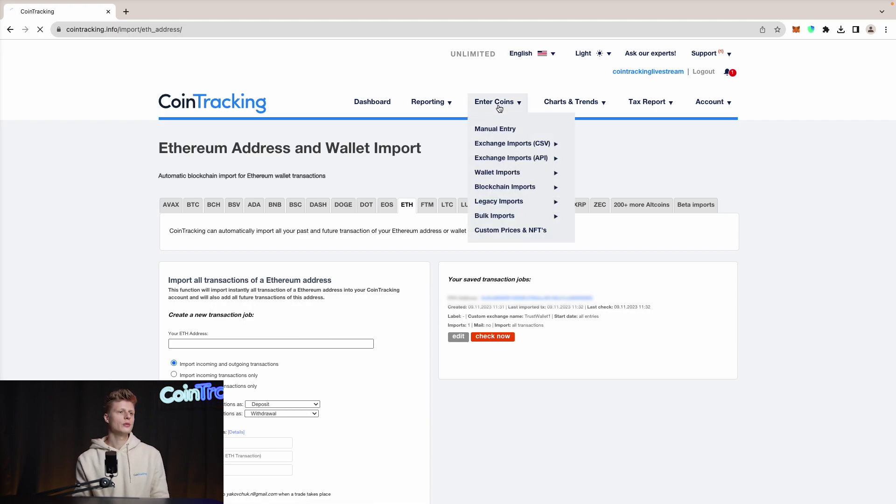
scroll(424, 232, down, 2)
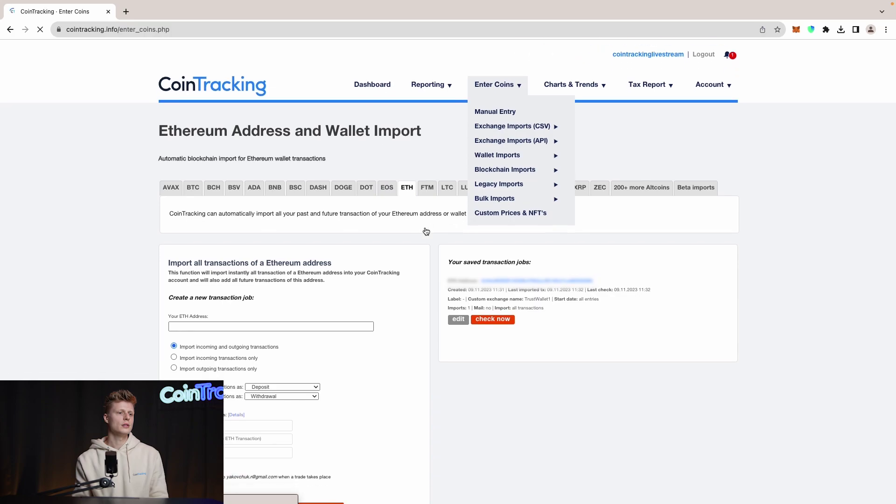
scroll(426, 230, down, 2)
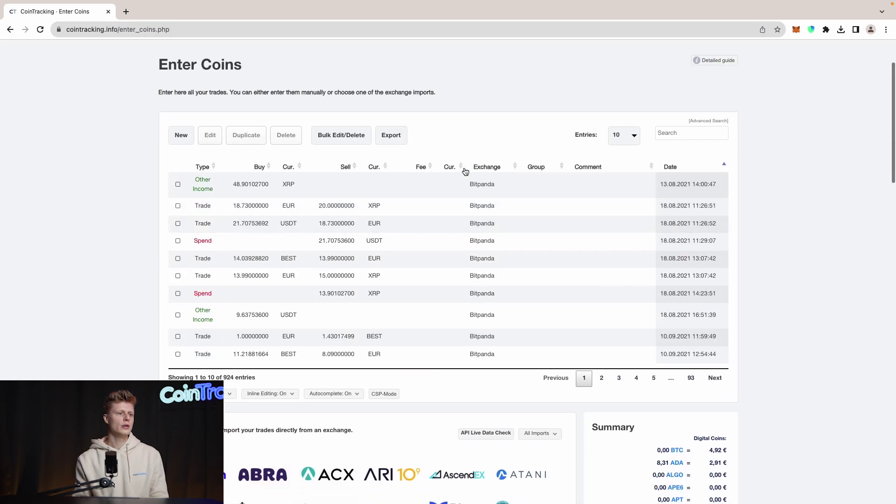
click(684, 133)
text(et)
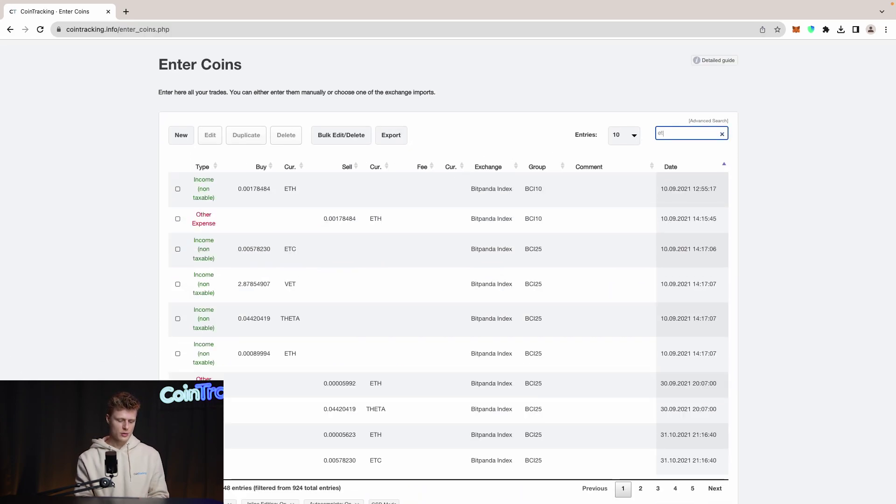
key(BackSpace)
key(BackSpace)
text(trust)
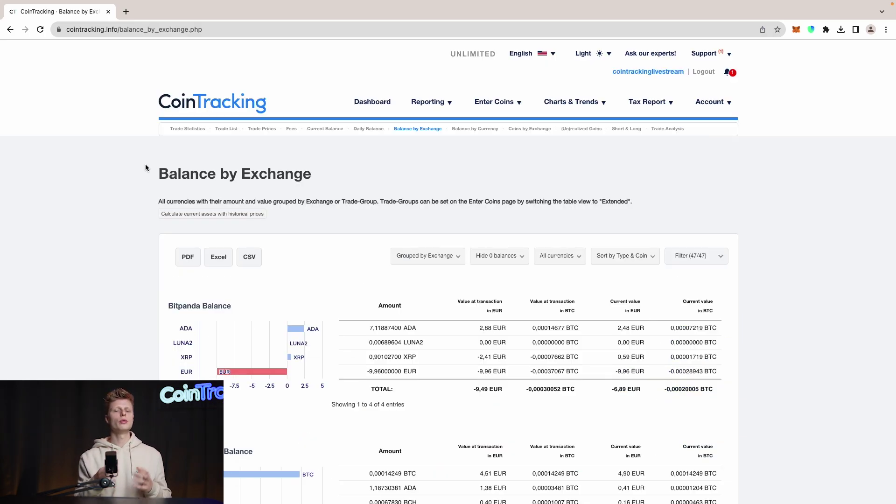
Compare TrustWallet1's 0.00004196 ETH (0.08 EUR) balance with the $0.08 shown in Trust Wallet.
mouse_move(414, 108)
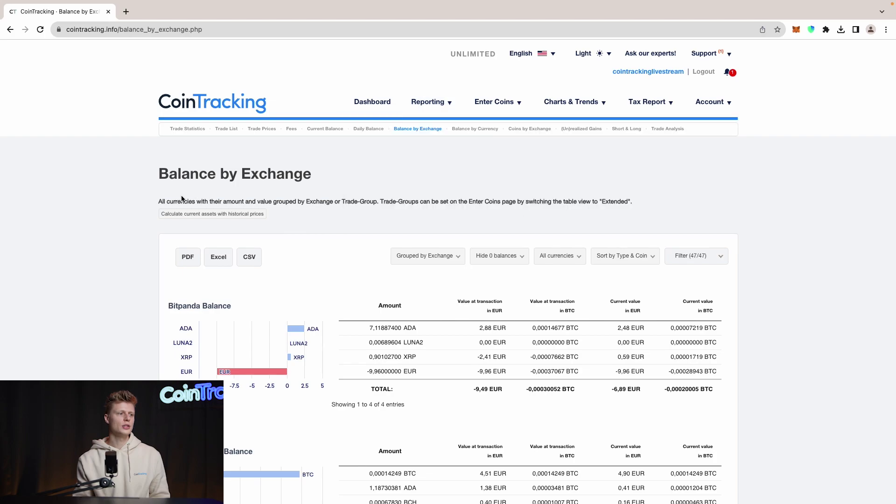
scroll(177, 200, down, 10)
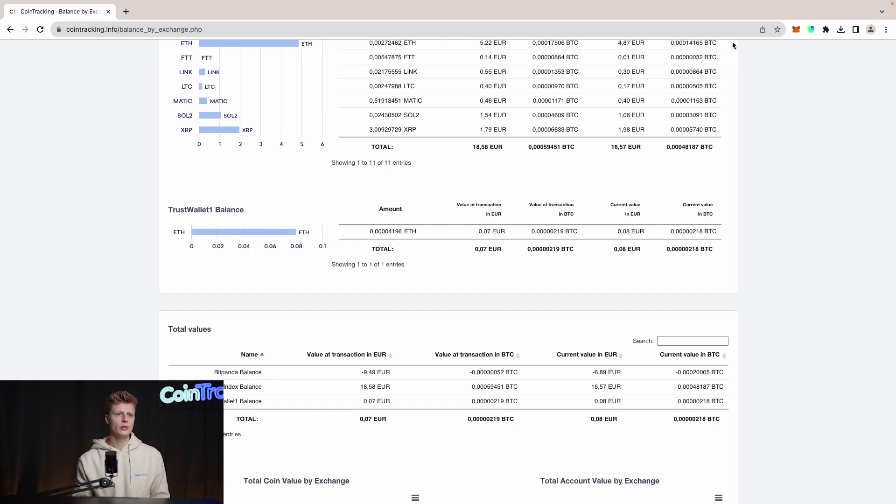
click(795, 30)
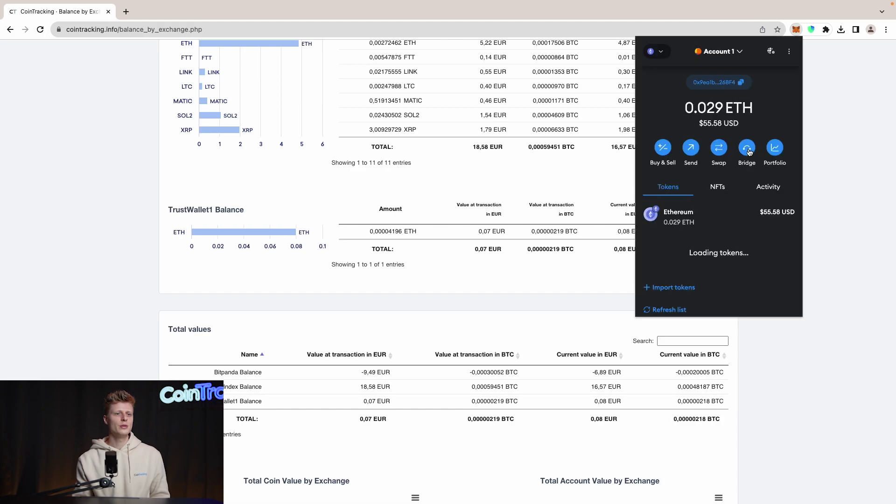
click(810, 29)
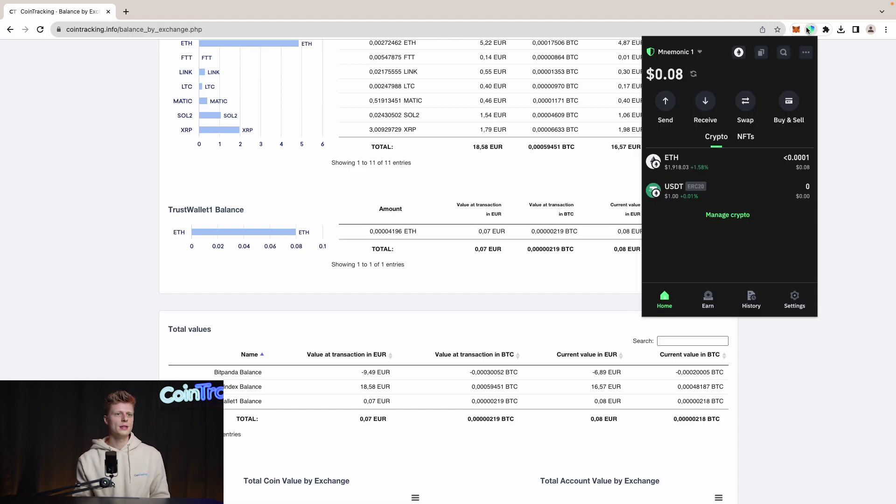
scroll(697, 143, down, 2)
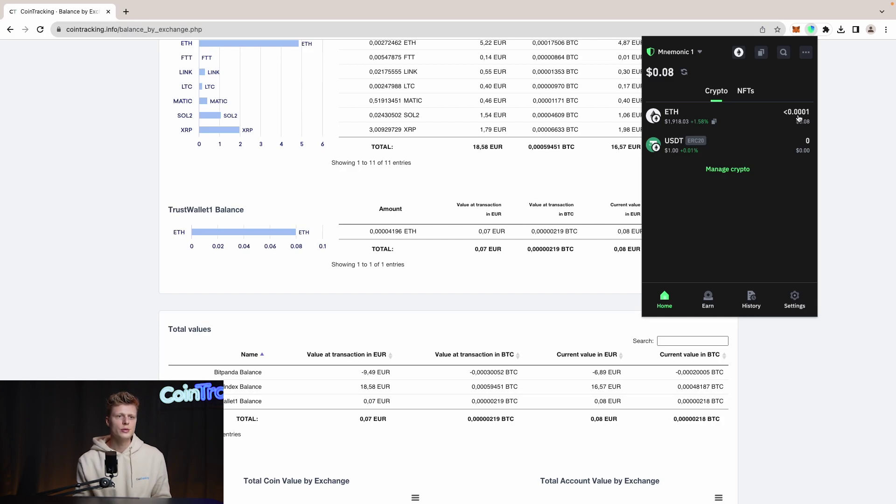
scroll(803, 119, up, 2)
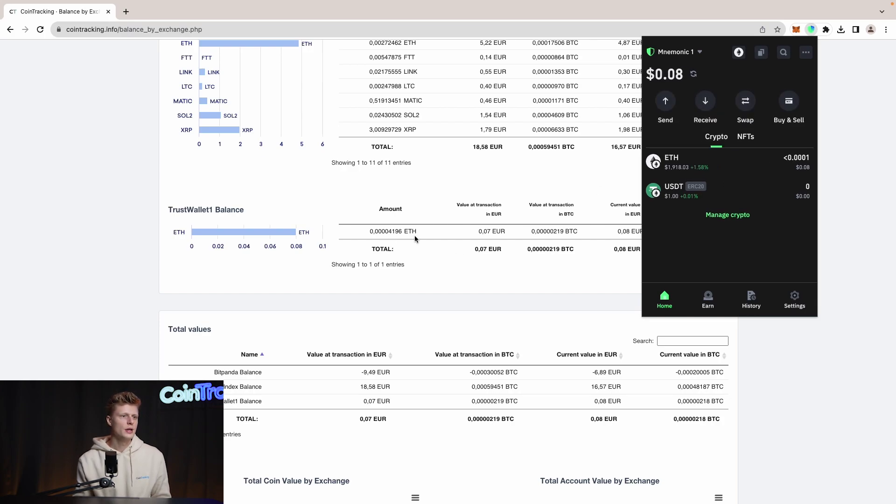
click(460, 240)
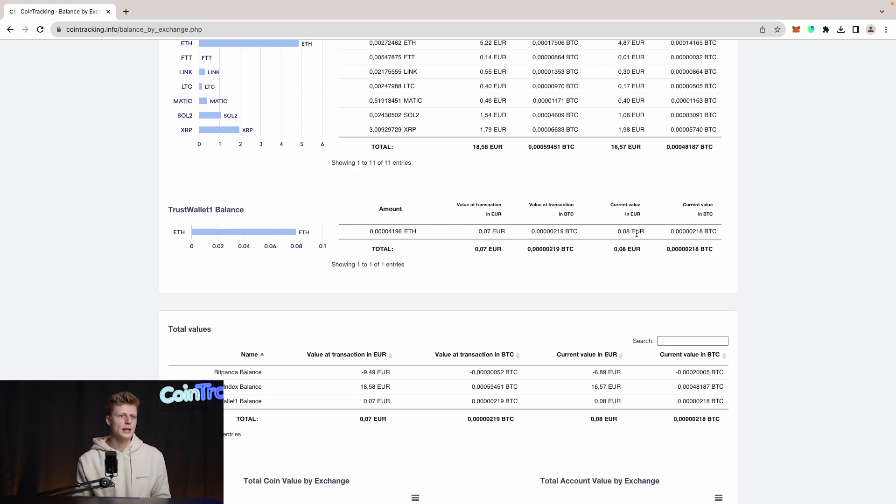
click(809, 30)
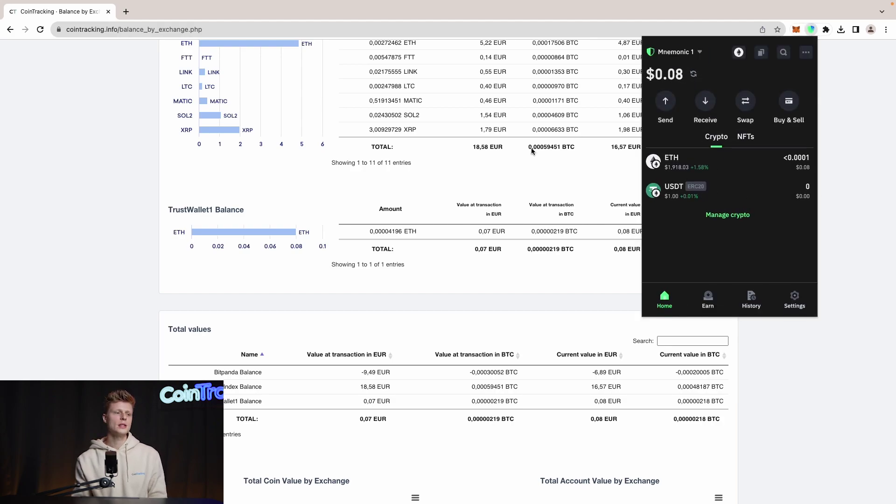
click(118, 238)
scroll(218, 240, up, 10)
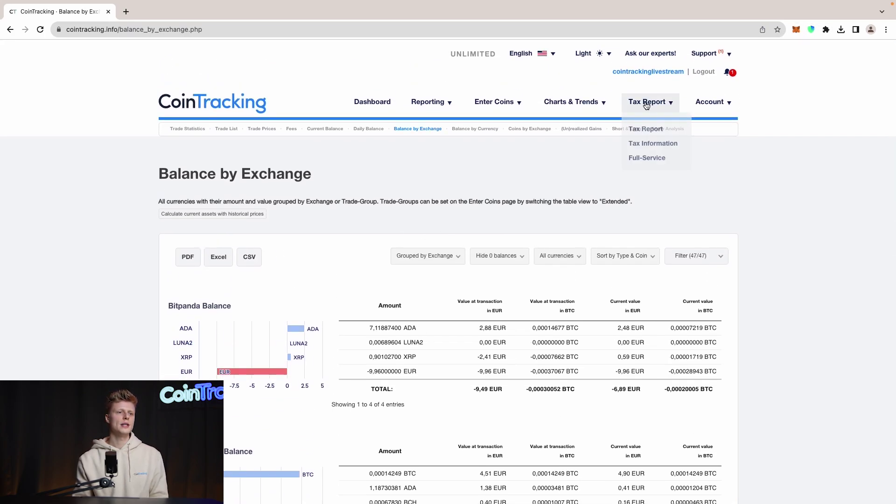
Go to Tax Report and scroll down to the 'Create a new Tax Report' form.
click(650, 110)
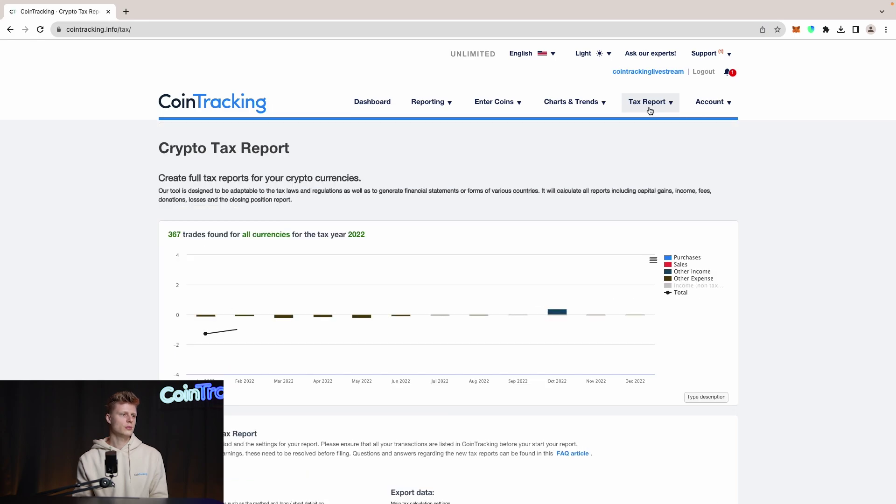
scroll(484, 184, down, 5)
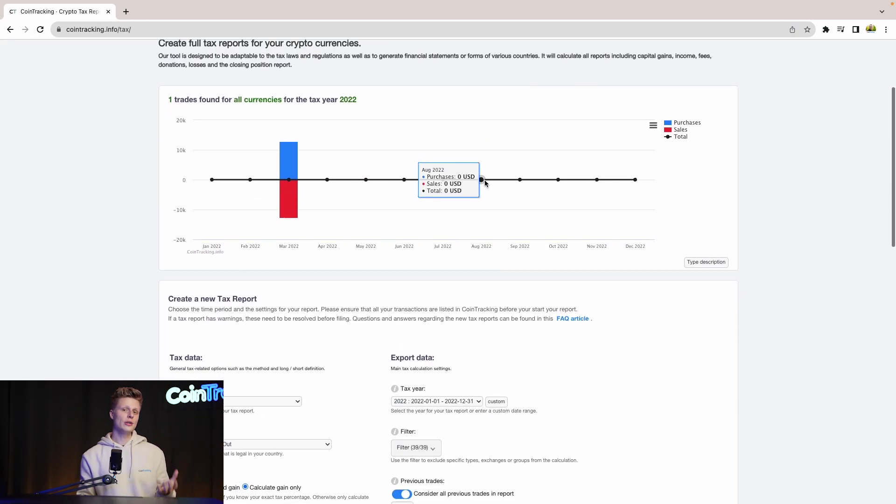
scroll(485, 183, down, 2)
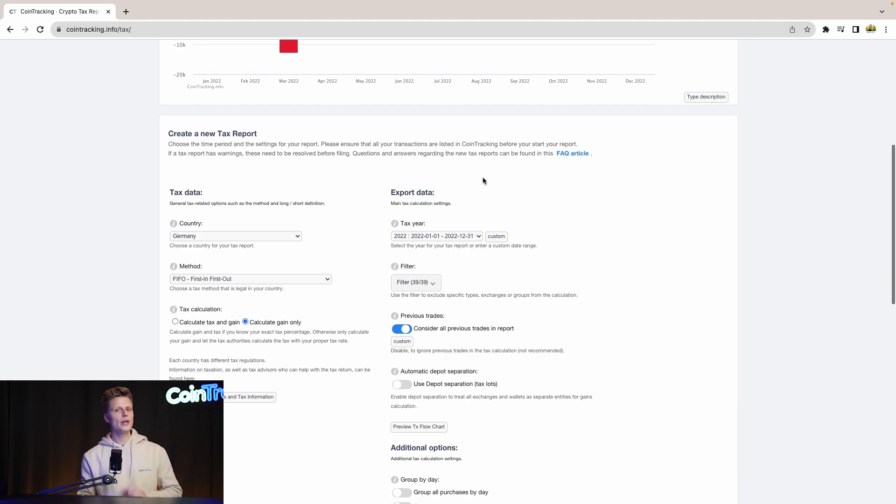
scroll(304, 173, down, 2)
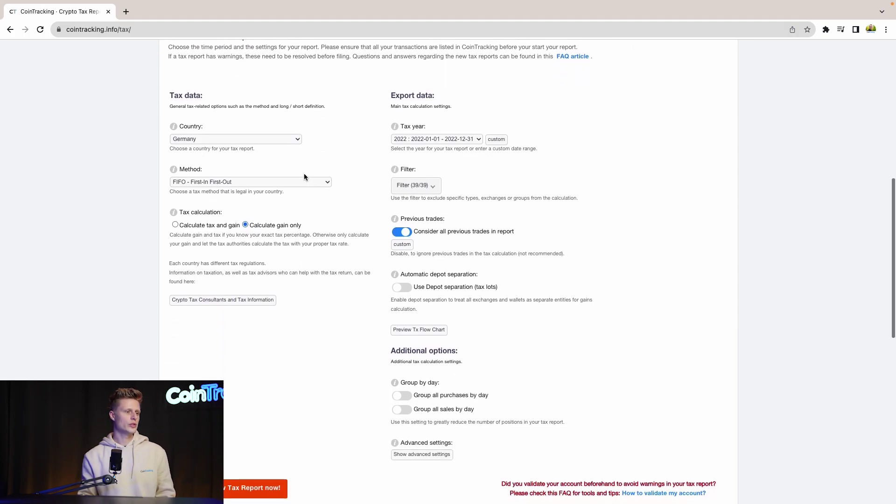
Keep Germany and FIFO, and change the tax year from 2022 to 2023.
click(200, 140)
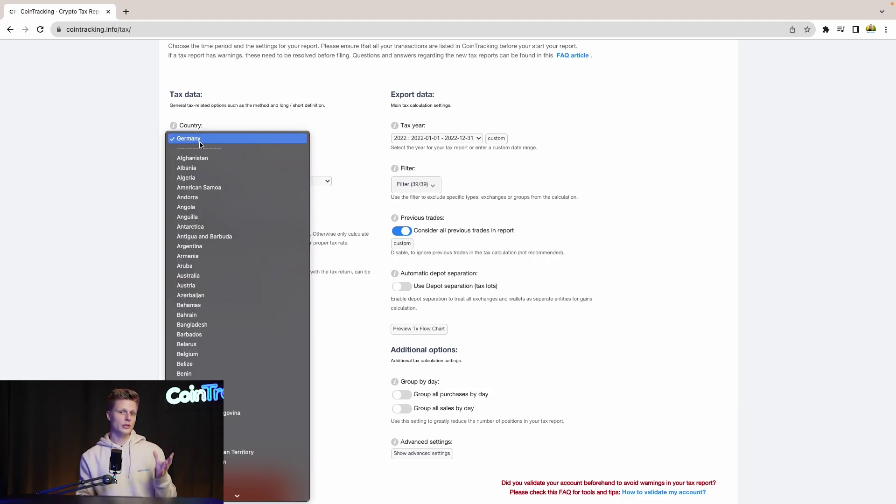
click(118, 150)
scroll(145, 162, down, 2)
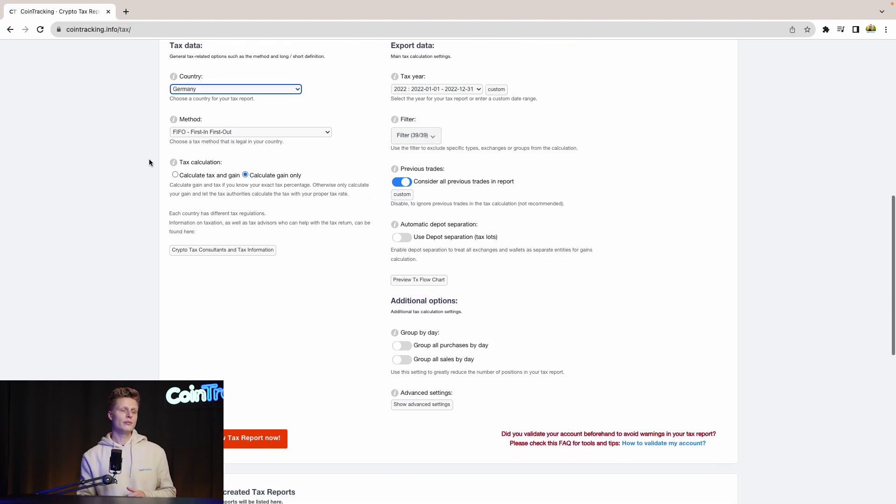
click(204, 134)
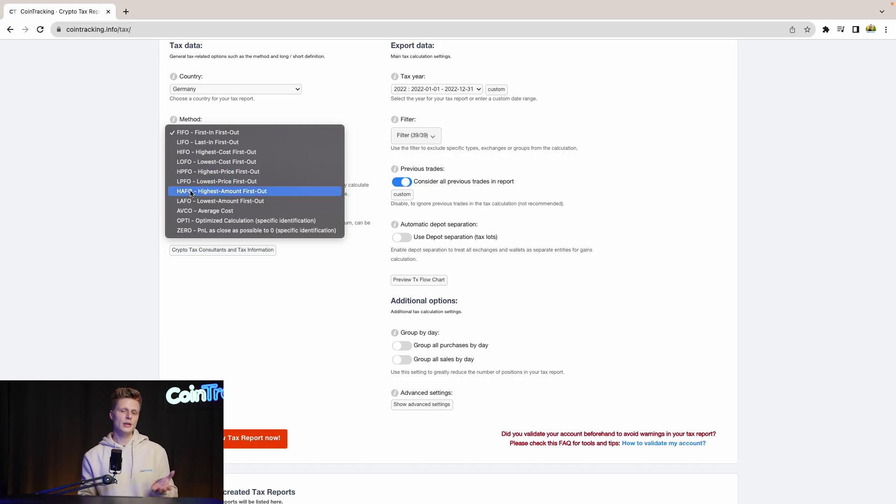
click(122, 155)
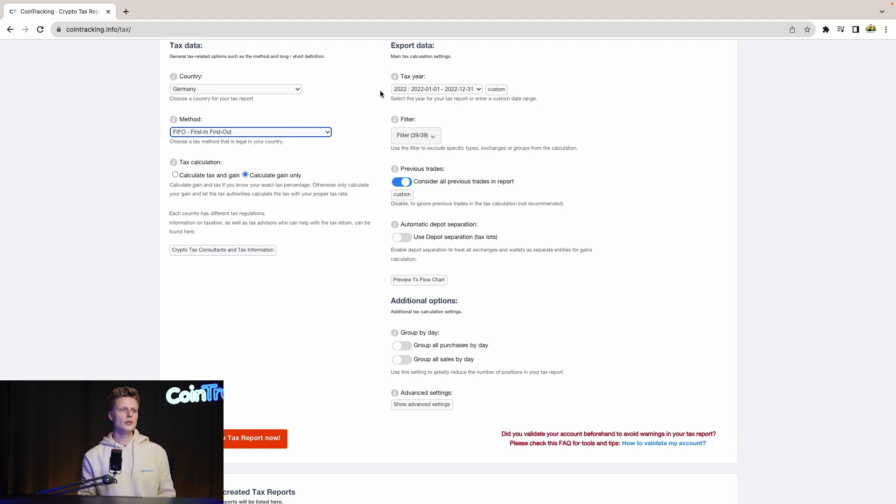
click(404, 90)
click(406, 96)
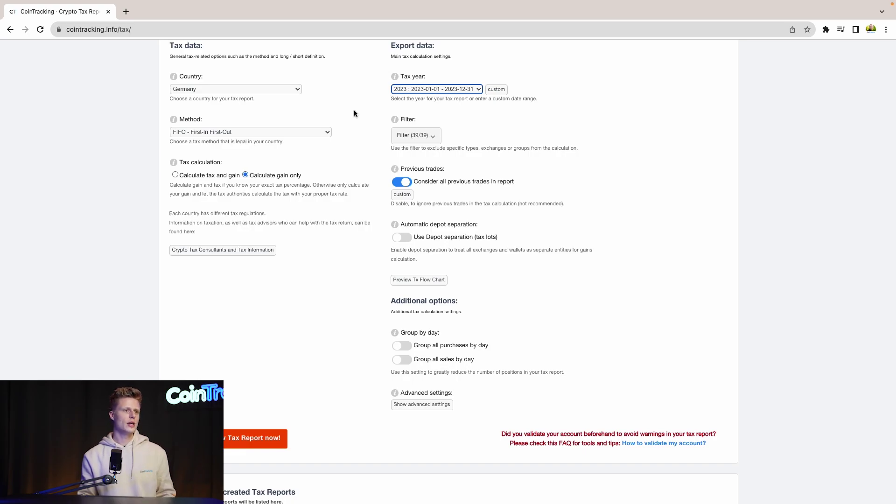
scroll(358, 110, down, 1)
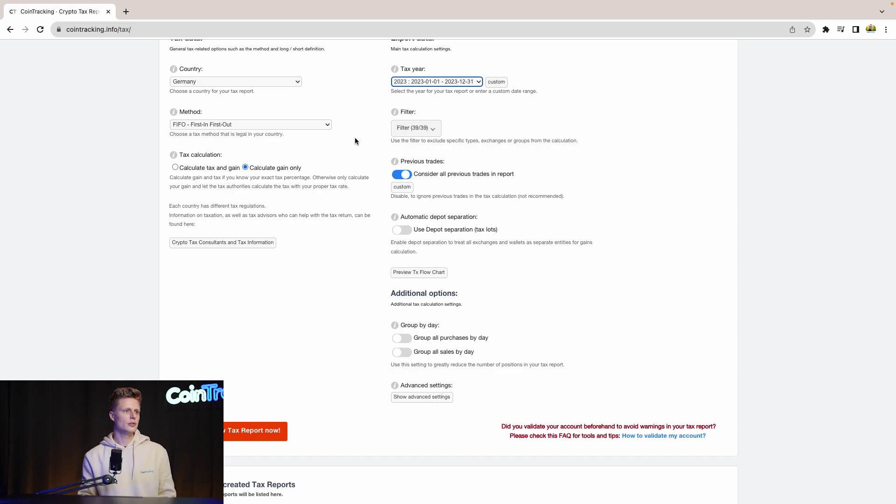
scroll(358, 135, down, 2)
Close the transaction filter list and scroll down to the 'Generate a new Tax Report now!' button.
click(414, 99)
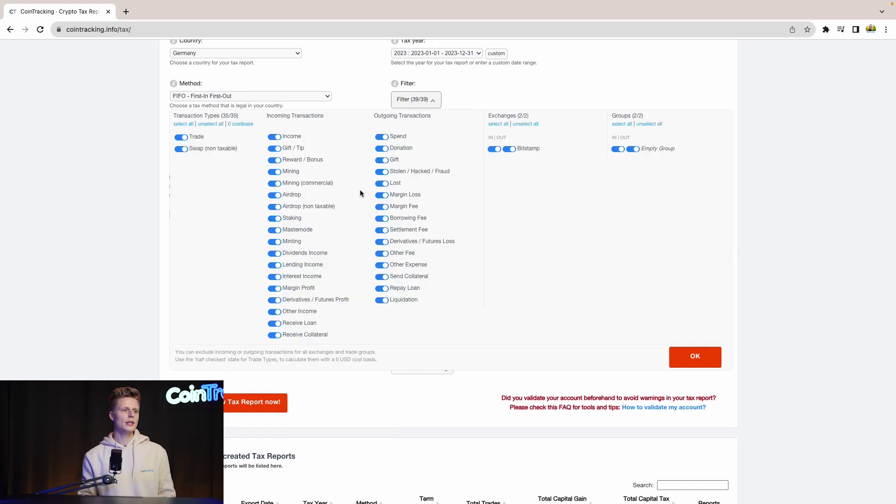
click(368, 105)
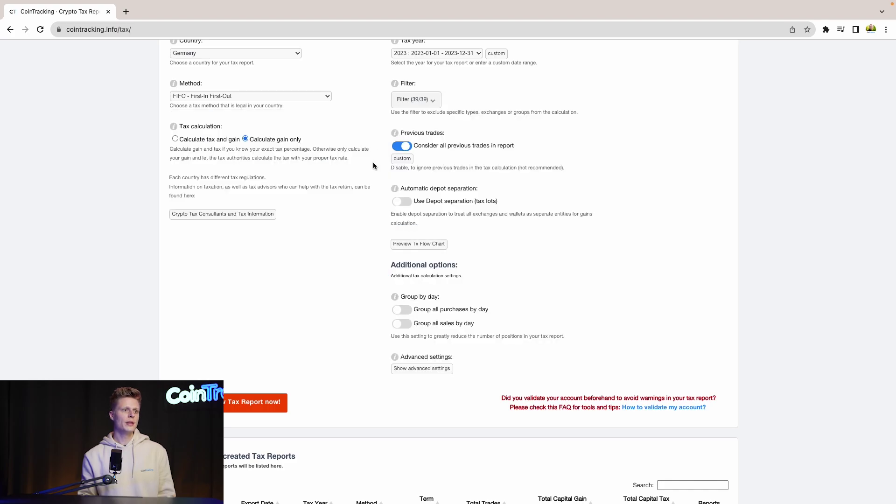
scroll(396, 104, down, 1)
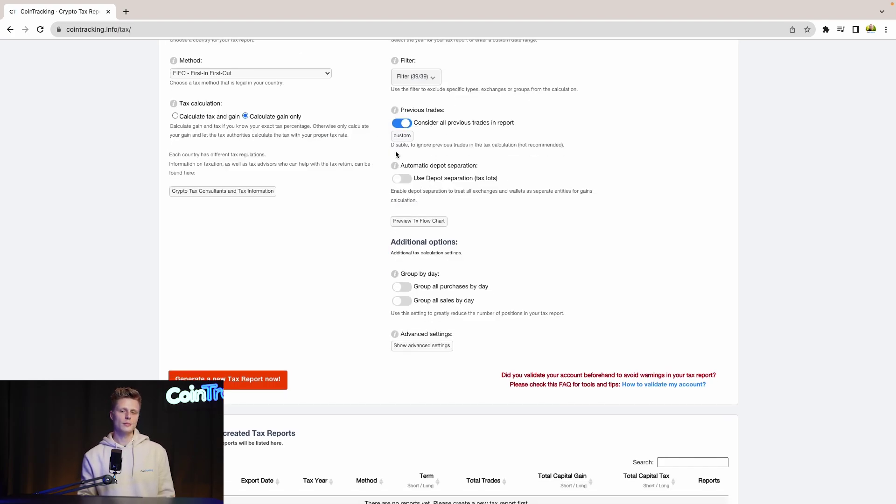
scroll(379, 158, down, 2)
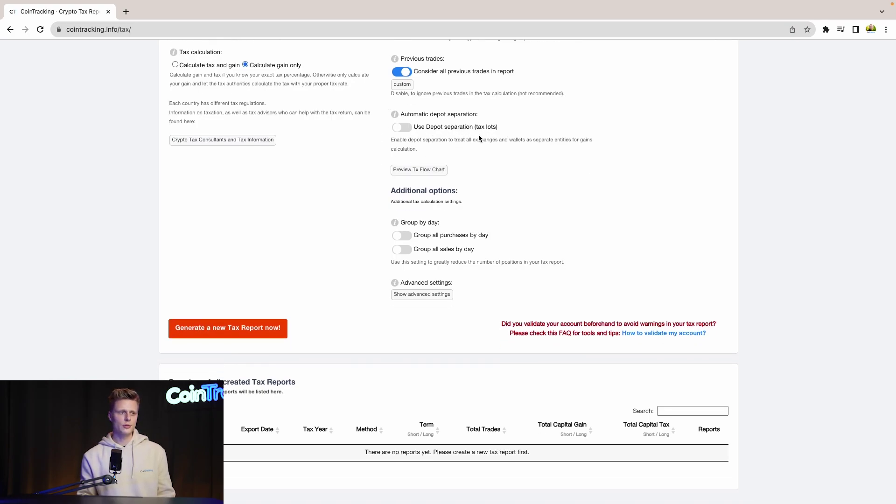
scroll(374, 168, down, 2)
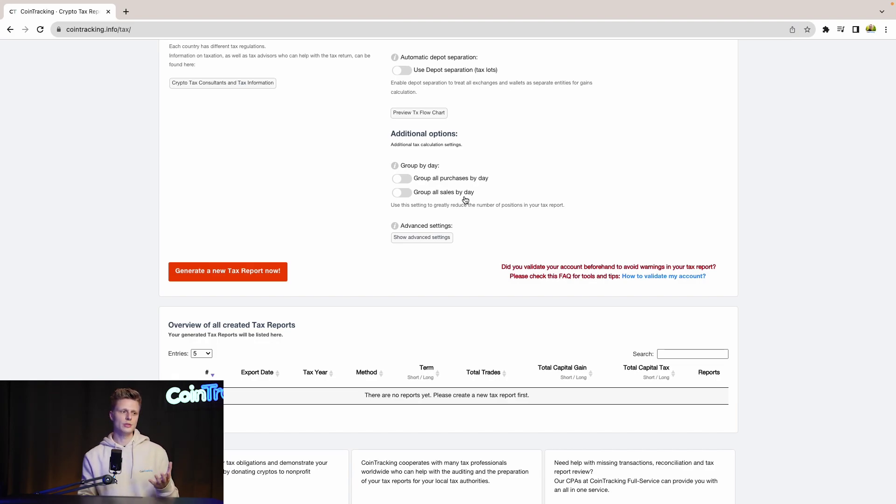
scroll(290, 246, down, 1)
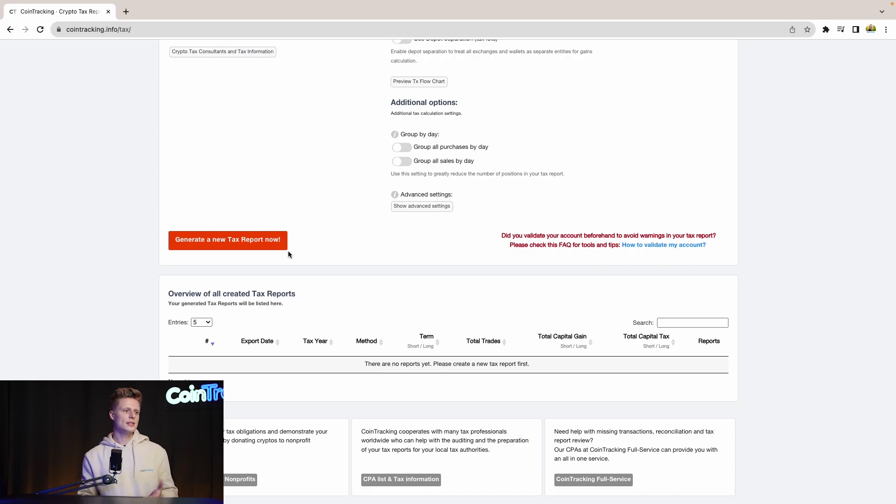
Generate the report and check its overview row: 3 trades, 3,170.80 USD gain, 0.00 USD tax.
click(198, 249)
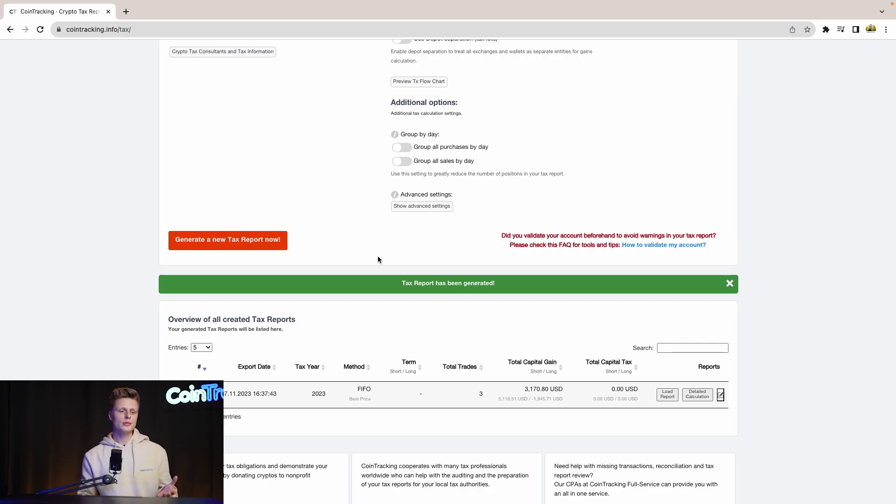
scroll(419, 326, down, 5)
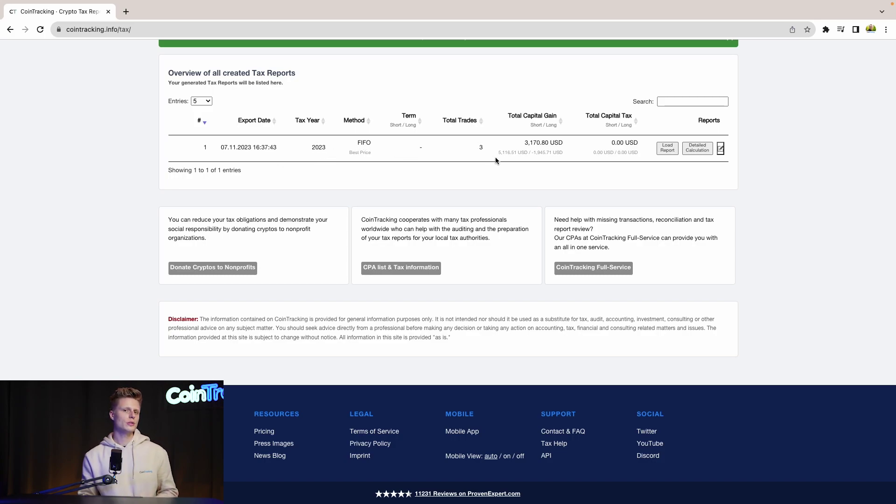
Load Tax Report #1 and scroll through its summary and sub-reports, including 2,902.12 USD gifts.
click(668, 149)
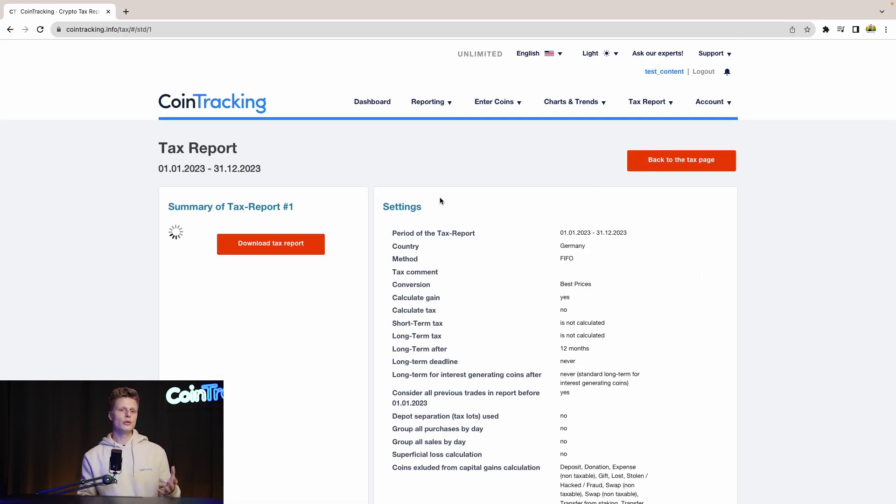
scroll(415, 198, down, 2)
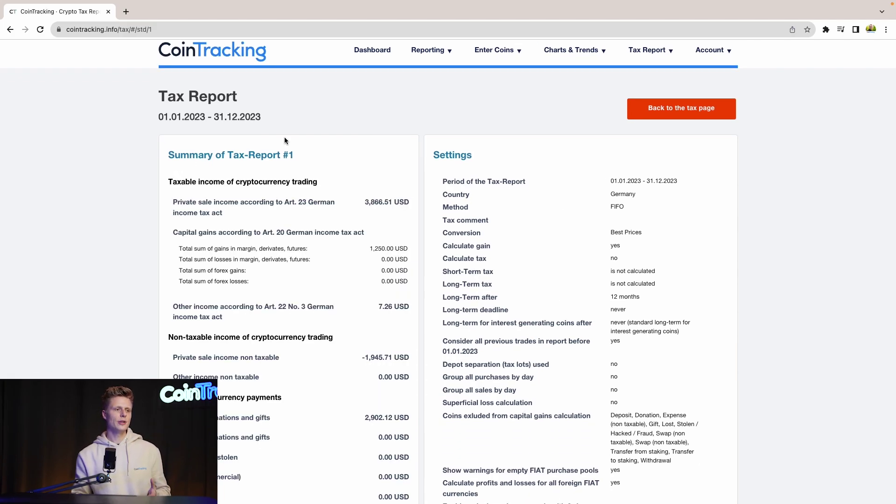
scroll(284, 138, down, 3)
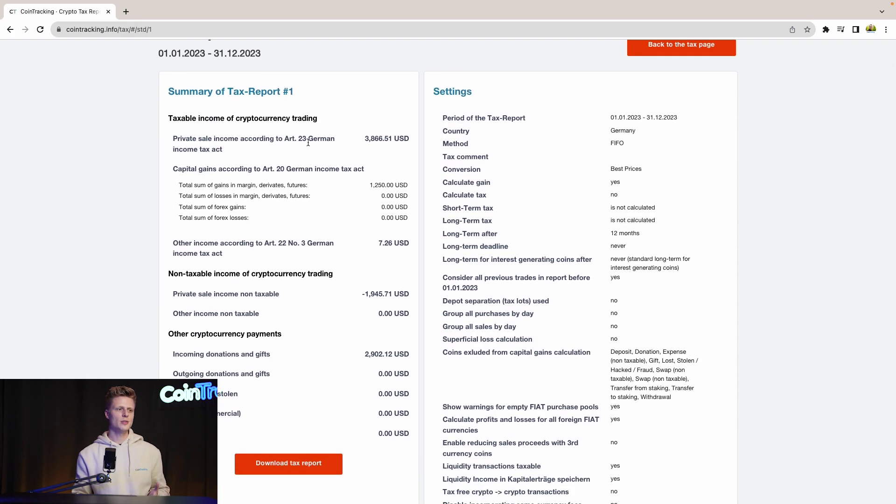
scroll(322, 195, down, 2)
scroll(372, 175, down, 2)
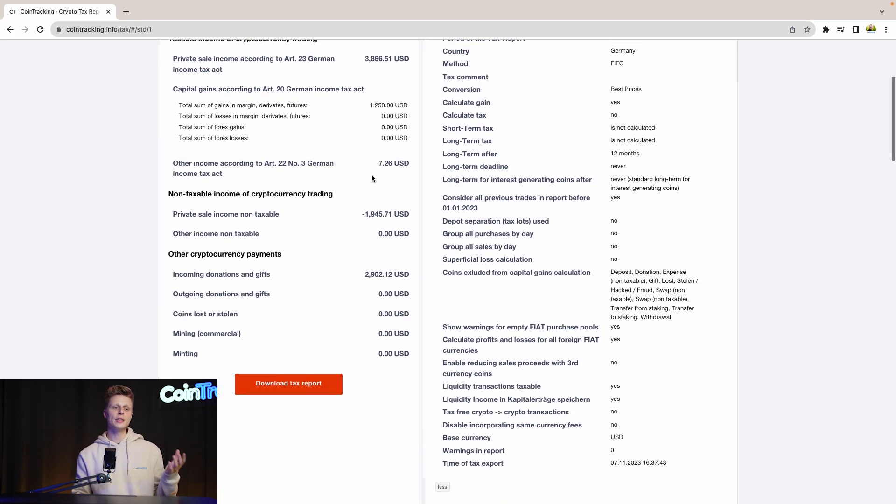
scroll(371, 175, down, 10)
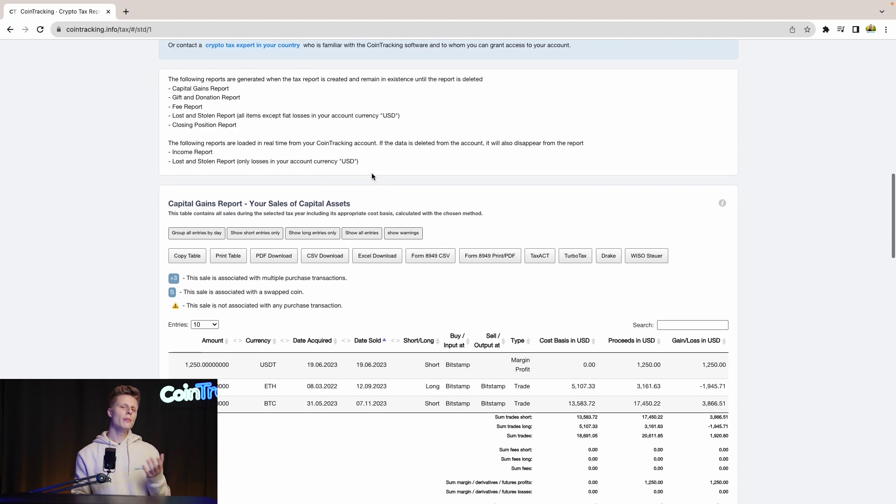
scroll(371, 176, down, 5)
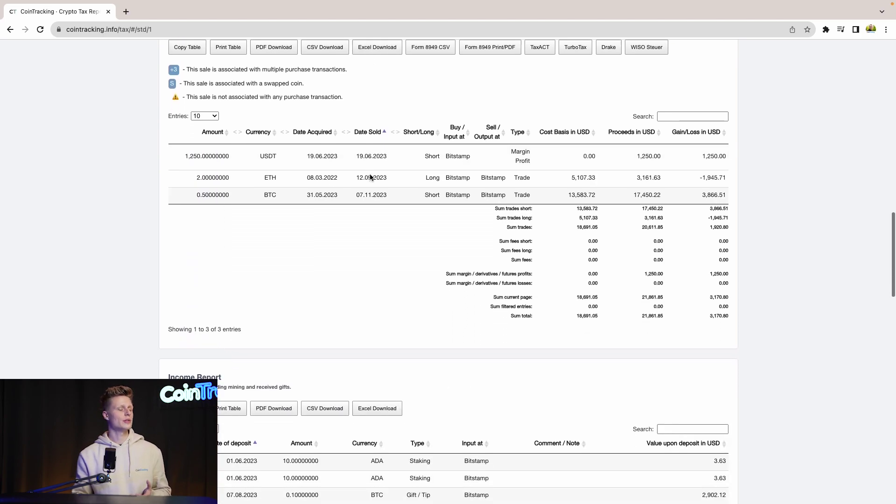
scroll(370, 176, down, 1)
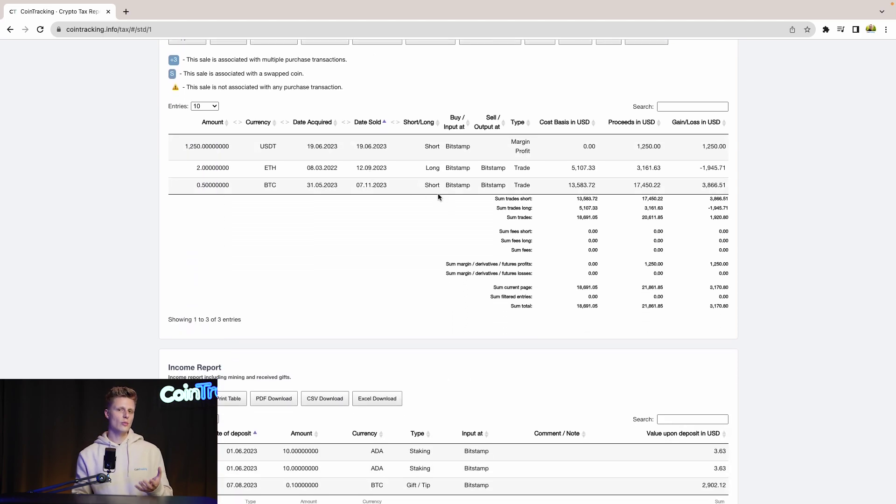
scroll(435, 193, down, 5)
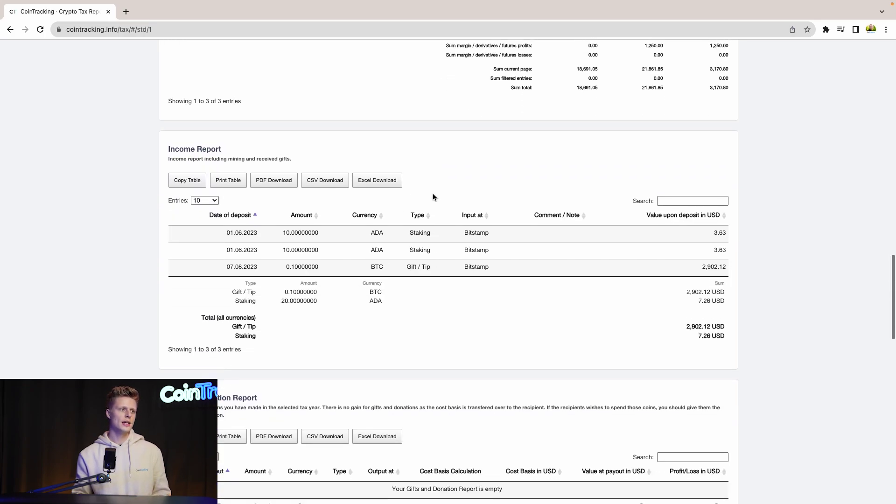
scroll(241, 166, down, 10)
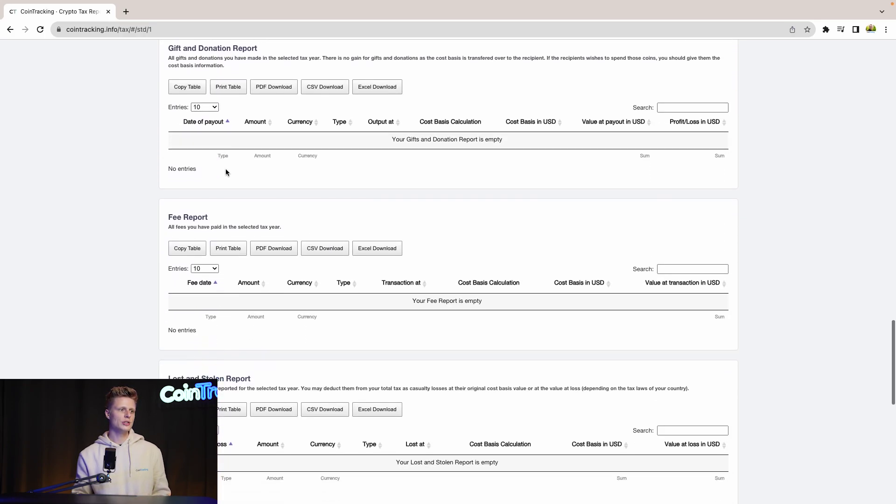
scroll(237, 172, down, 6)
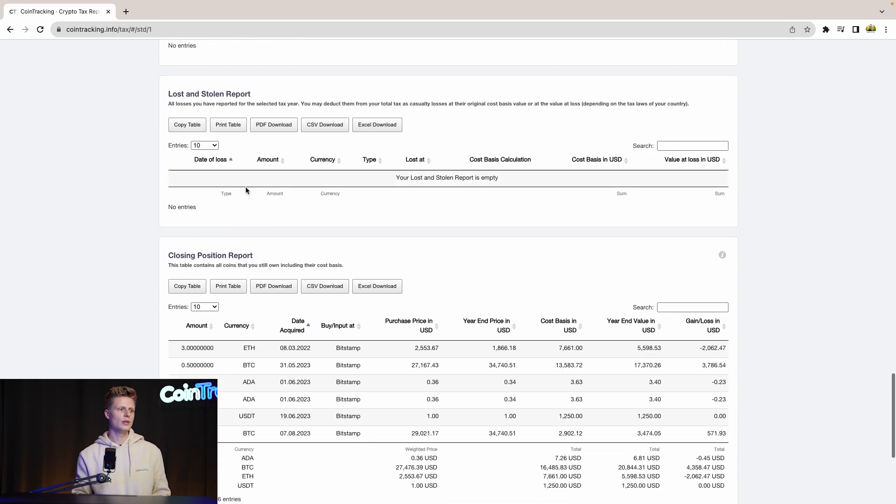
scroll(320, 205, down, 4)
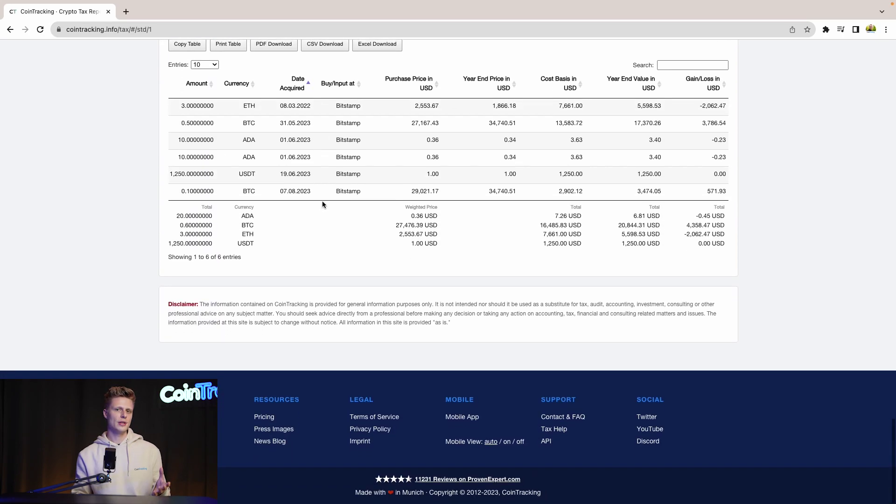
scroll(323, 199, up, 20)
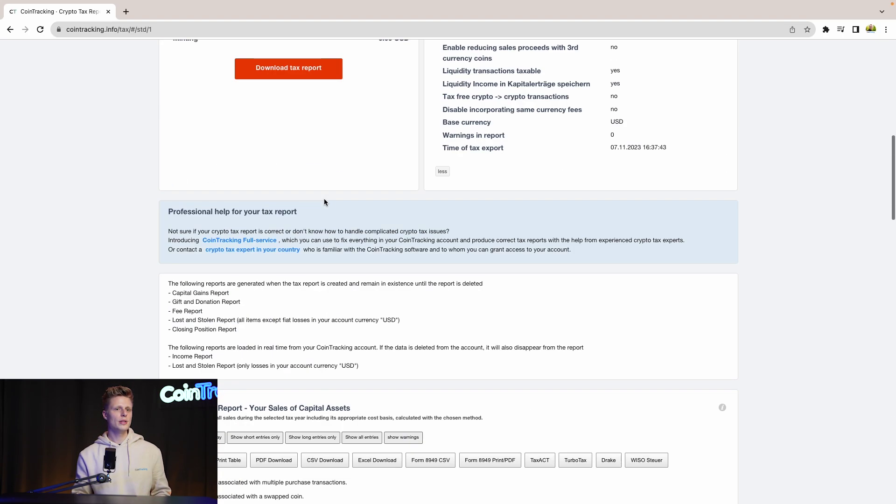
scroll(325, 202, down, 8)
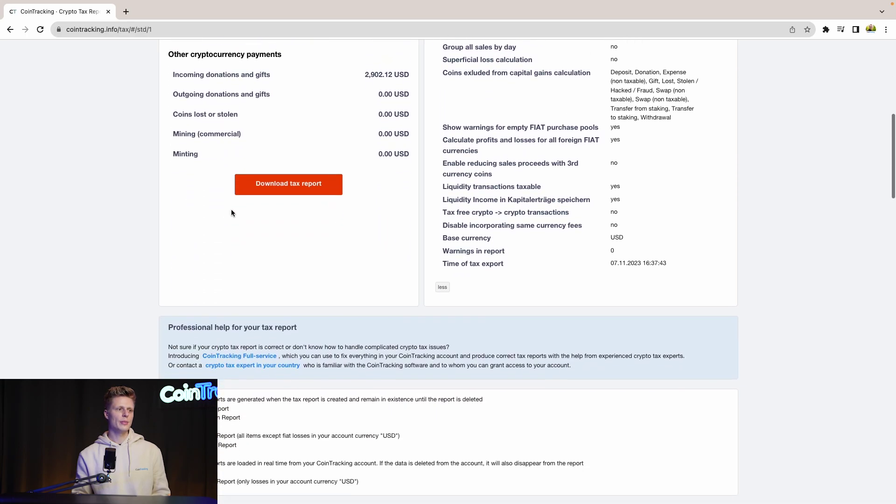
click(302, 194)
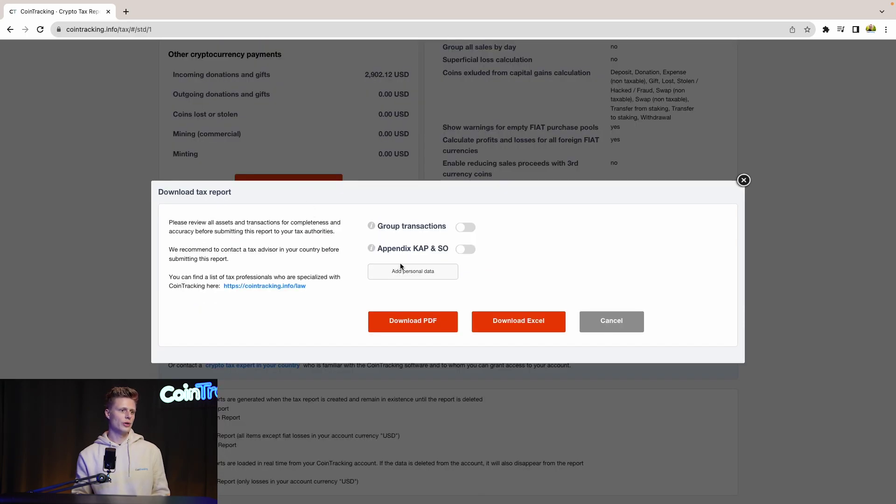